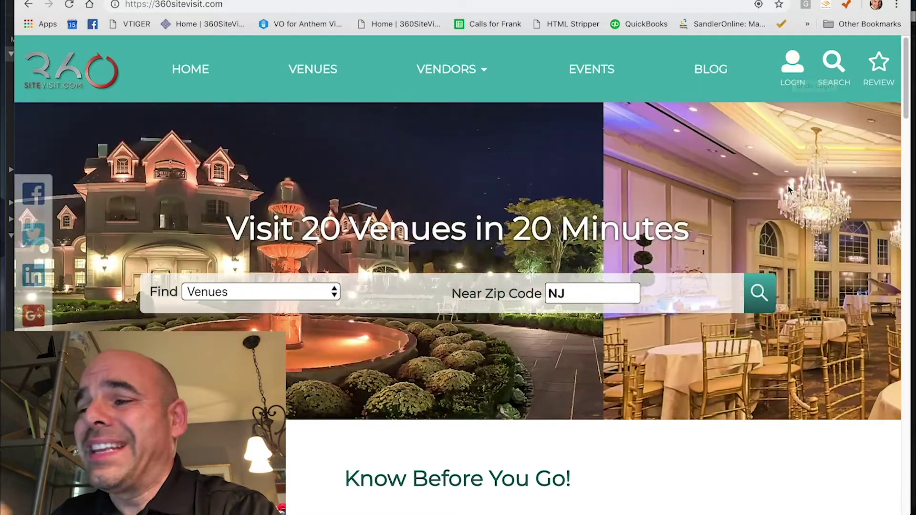
- Scroll to the home page footer, open Vendor Login, and go to Register
scroll(788, 188, "down", 4)
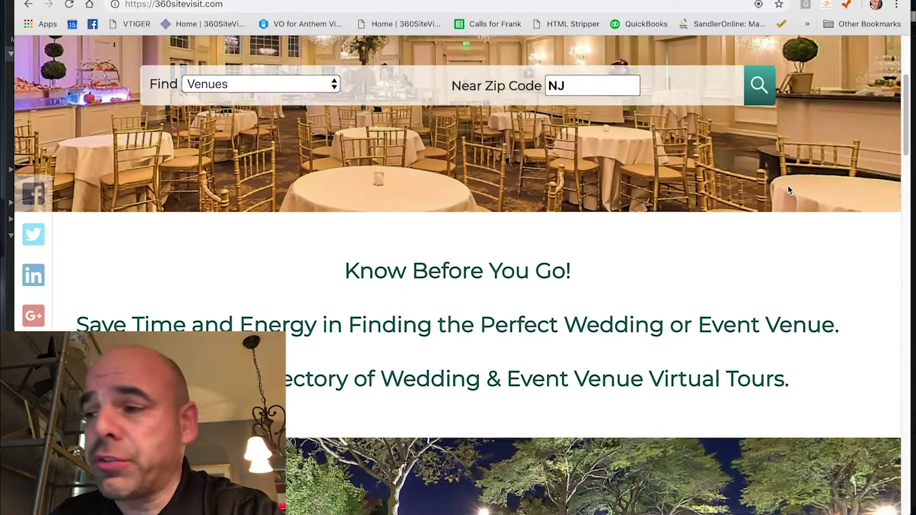
scroll(789, 189, "down", 6)
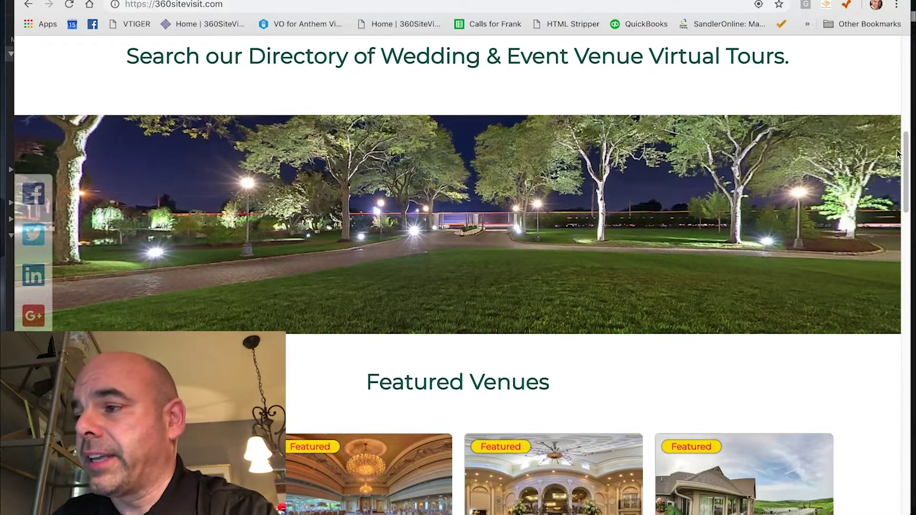
left_click_drag(907, 153, 908, 446)
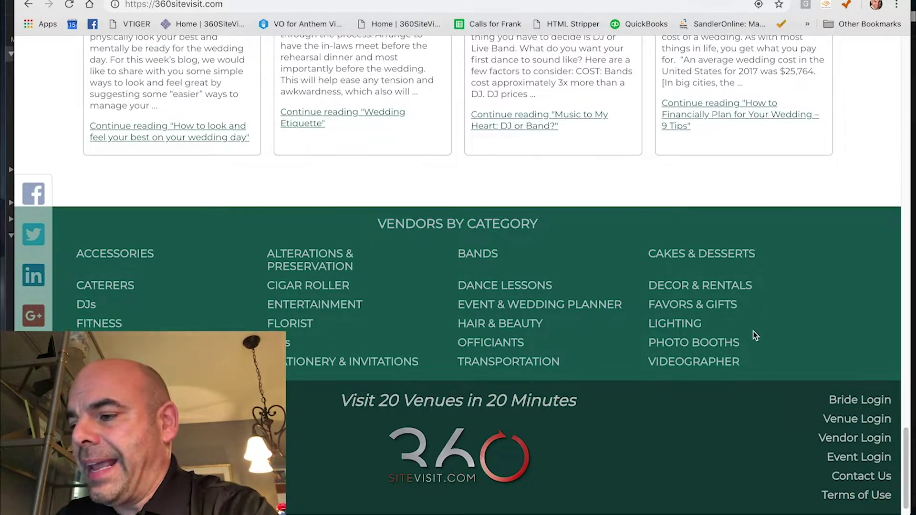
left_click(841, 442)
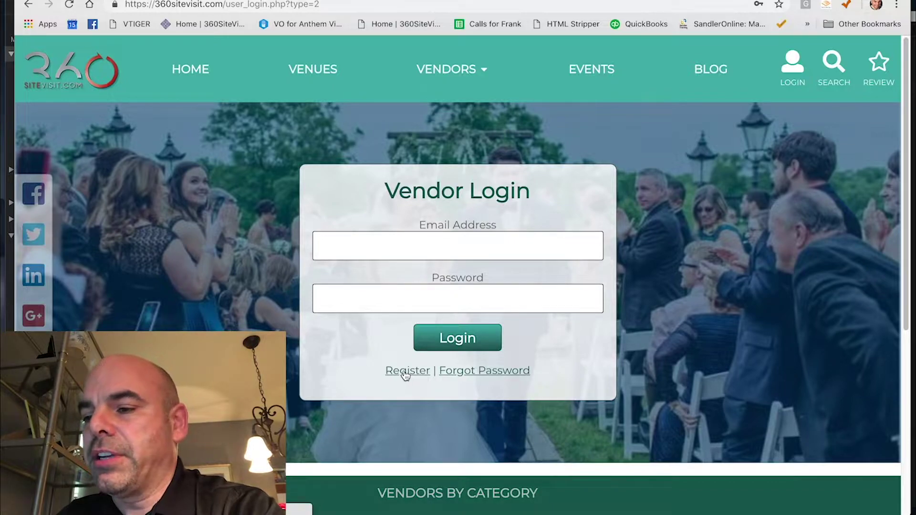
left_click(403, 375)
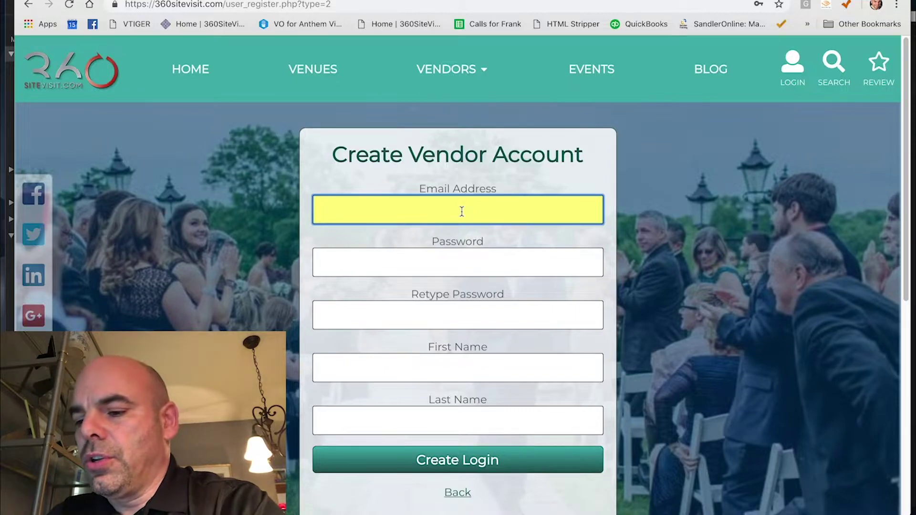
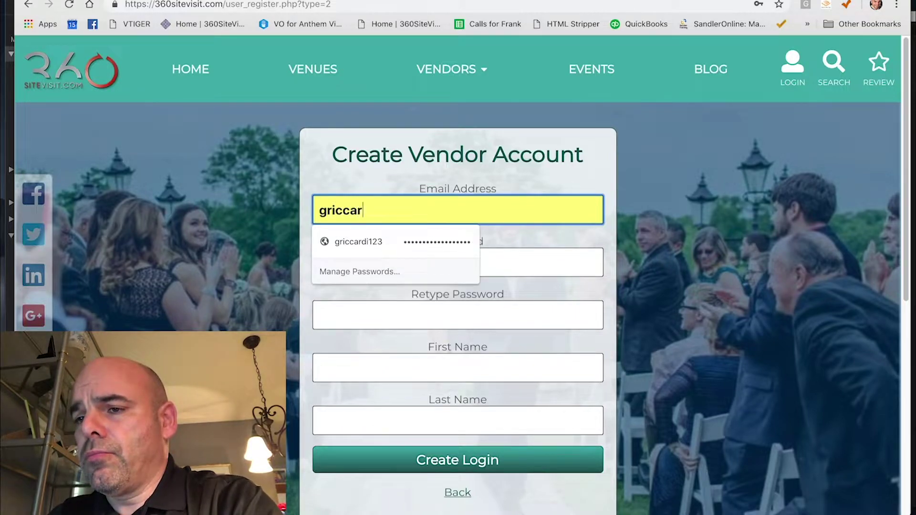
- Enter a sample email address and type the password in both password fields
key("BackSpace")
key("BackSpace")
key("BackSpace")
key("BackSpace")
key("BackSpace")
key("BackSpace")
key("BackSpace")
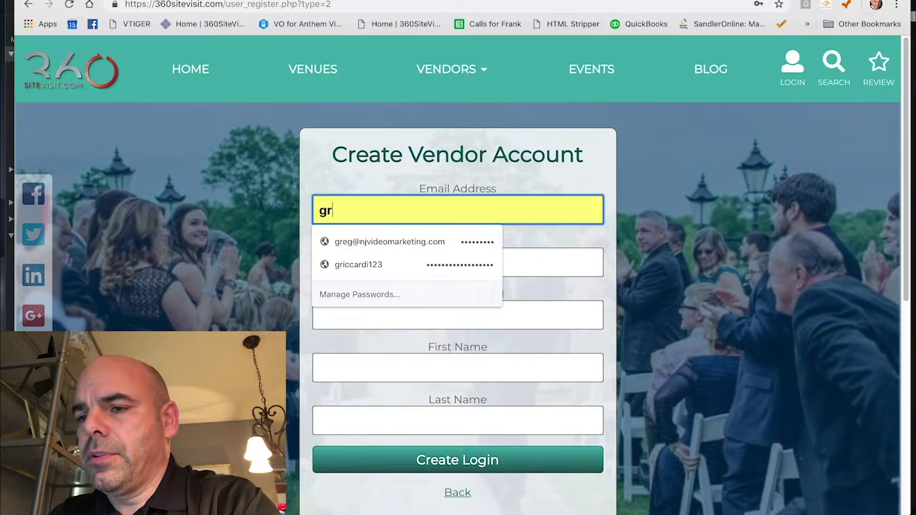
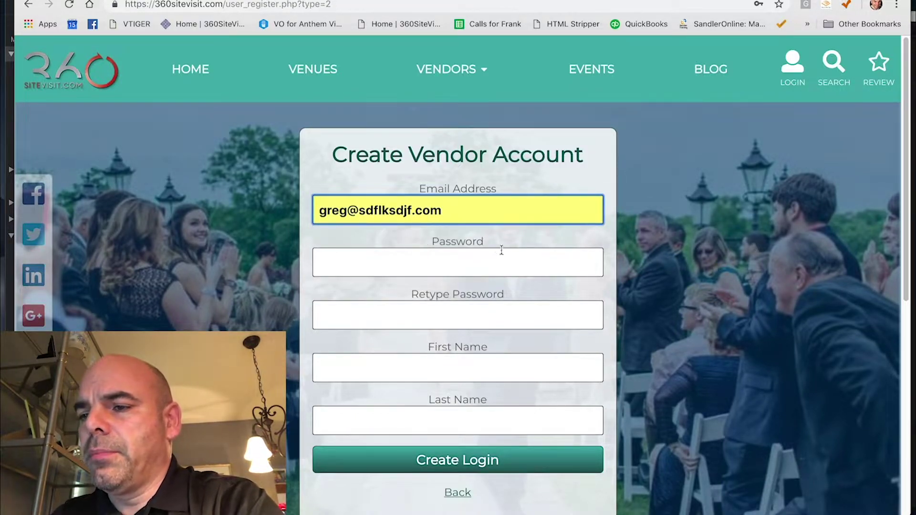
left_click(456, 265)
type("••••••••••••••••")
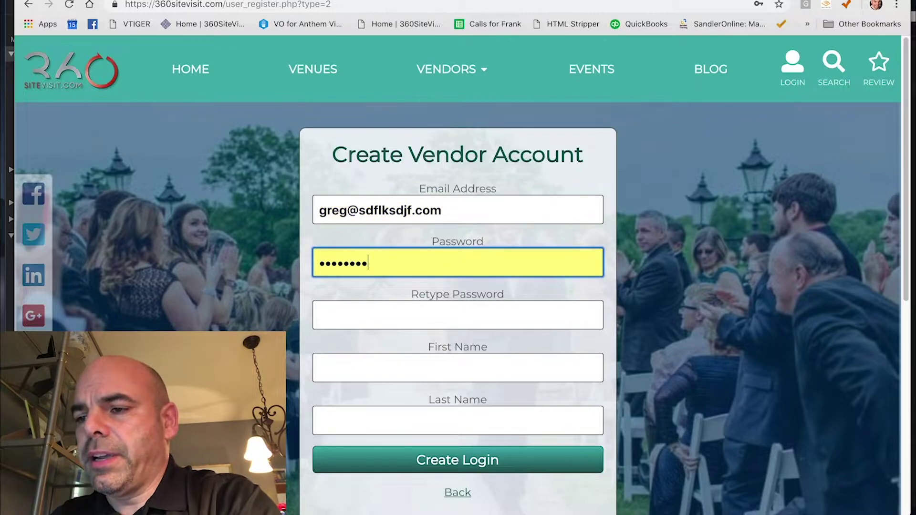
left_click(426, 319)
type("••••••••••••••••")
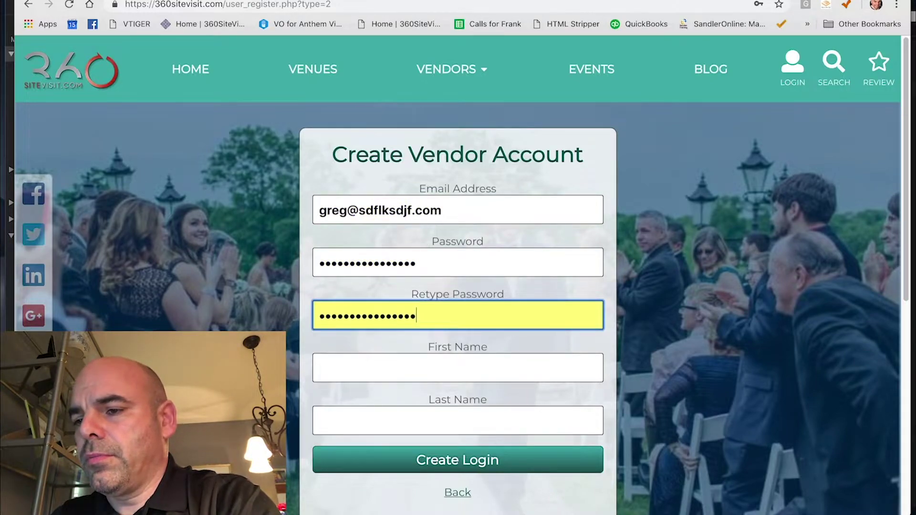
- Fill in the first name and last name fields, dismissing the autofill suggestions
left_click(416, 377)
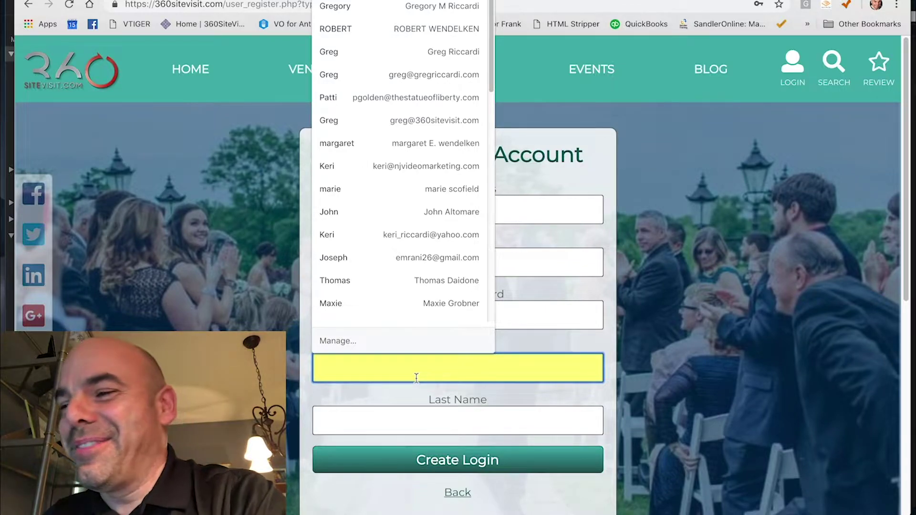
left_click(573, 292)
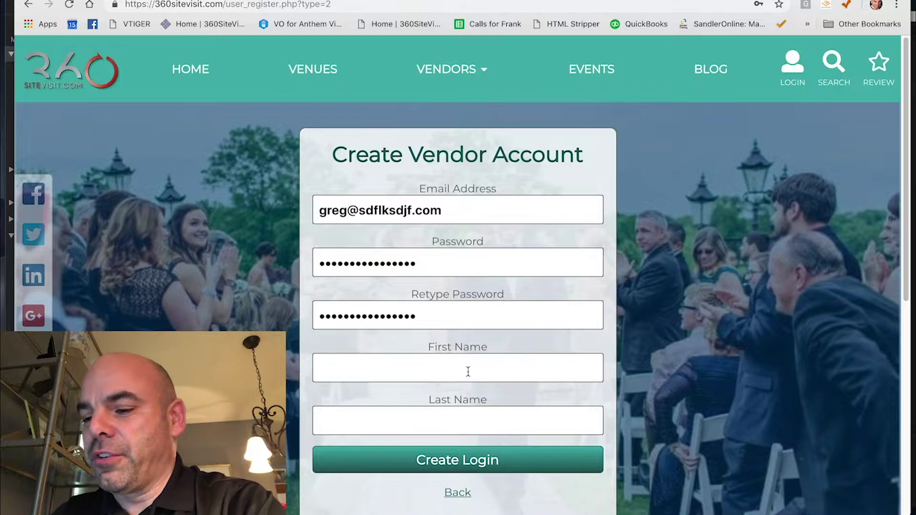
left_click(468, 370)
type("Greg")
key("Tab")
type("Gric")
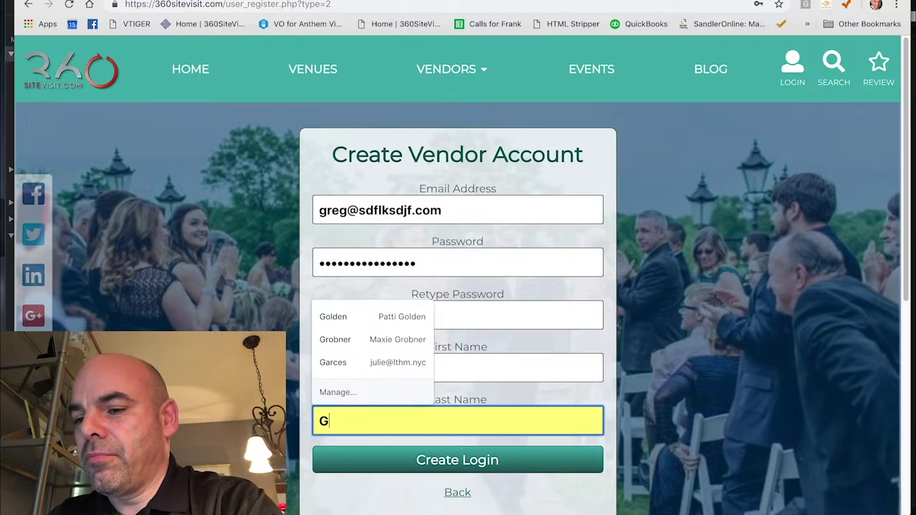
key("BackSpace")
key("BackSpace")
key("BackSpace")
key("BackSpace")
type("irasdlaksdfj")
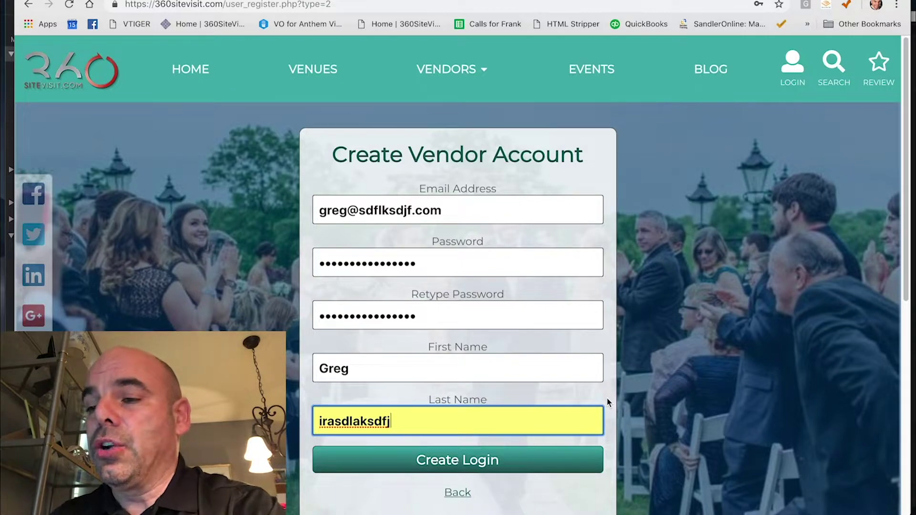
- Review the unsubmitted registration form and go back to the Vendor Login page
scroll(679, 265, "down", 3)
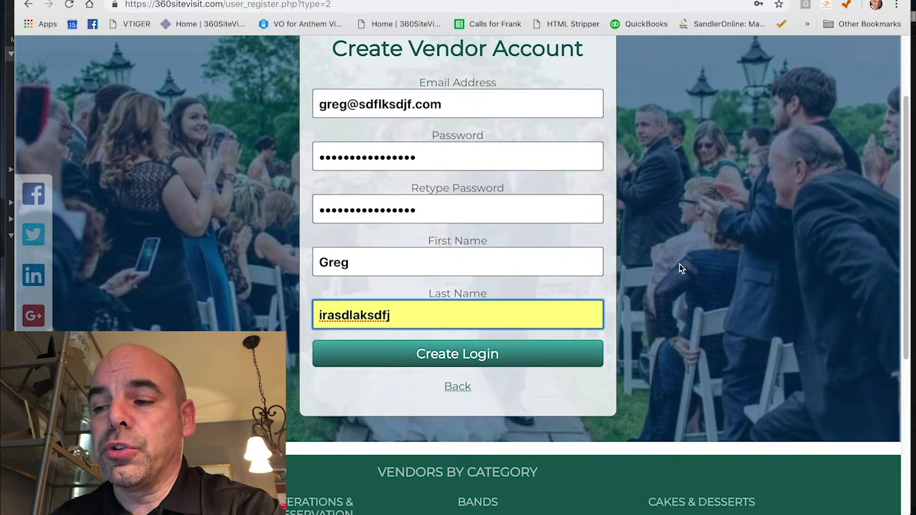
scroll(680, 264, "down", 1)
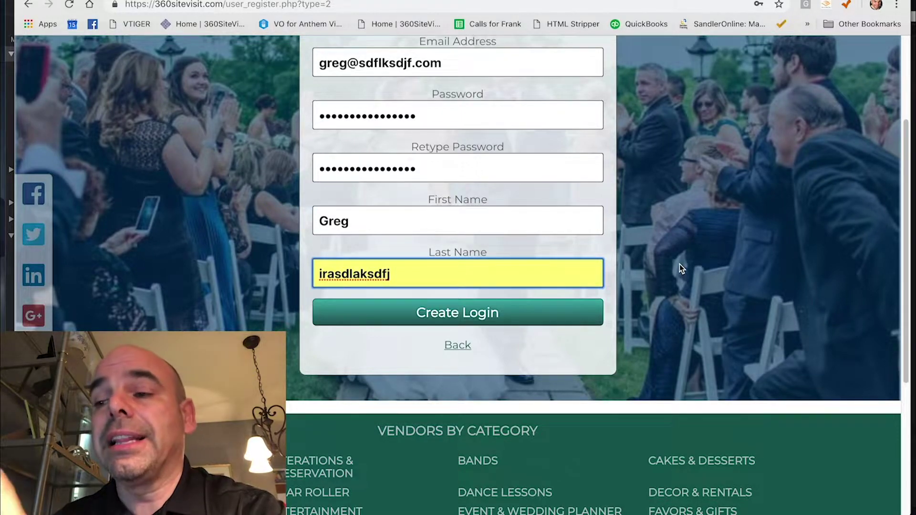
scroll(679, 264, "up", 4)
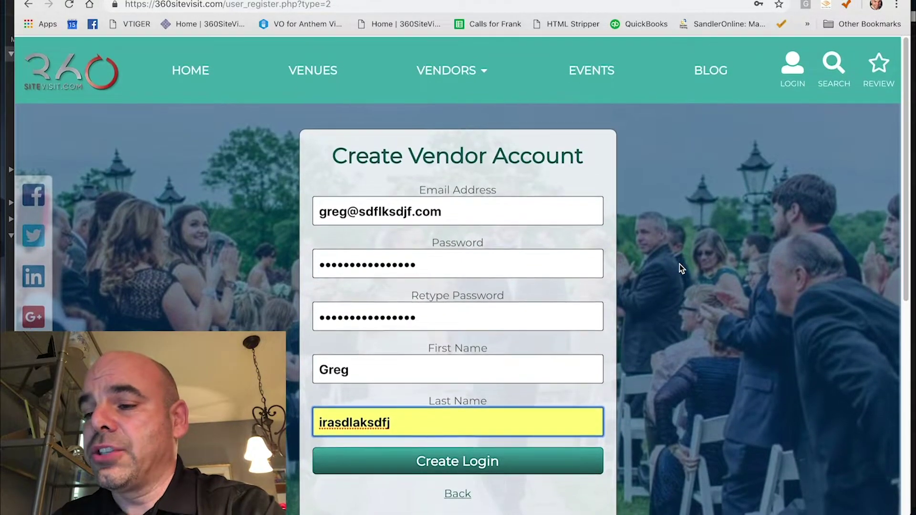
scroll(660, 417, "down", 4)
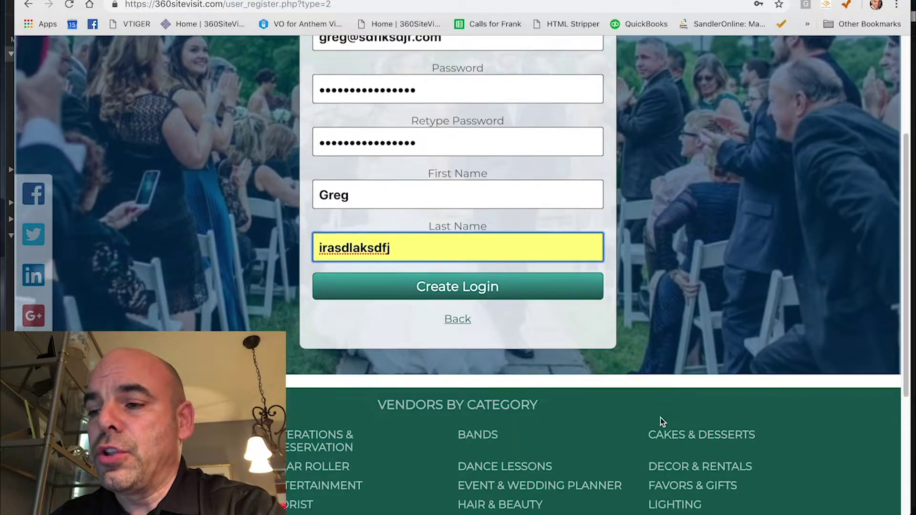
left_click(454, 305)
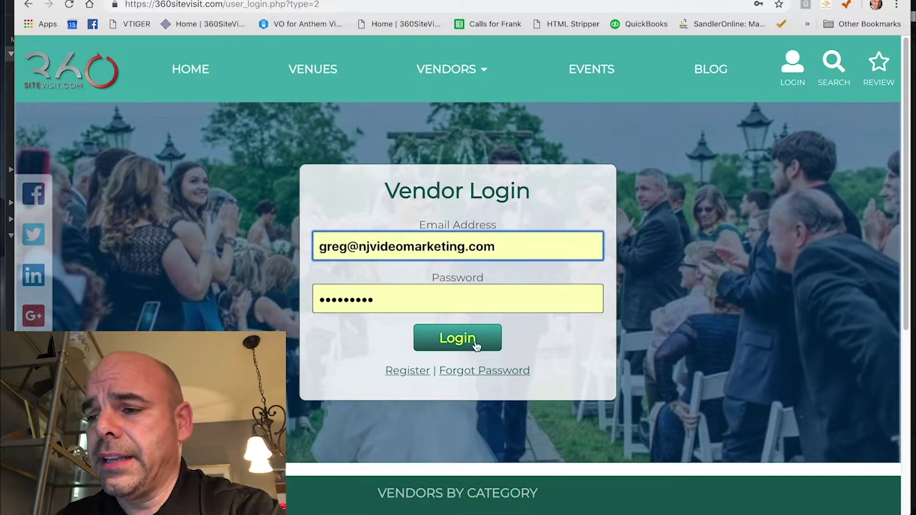
- Log in with the autofilled vendor credentials and view the Main User Page
left_click(459, 342)
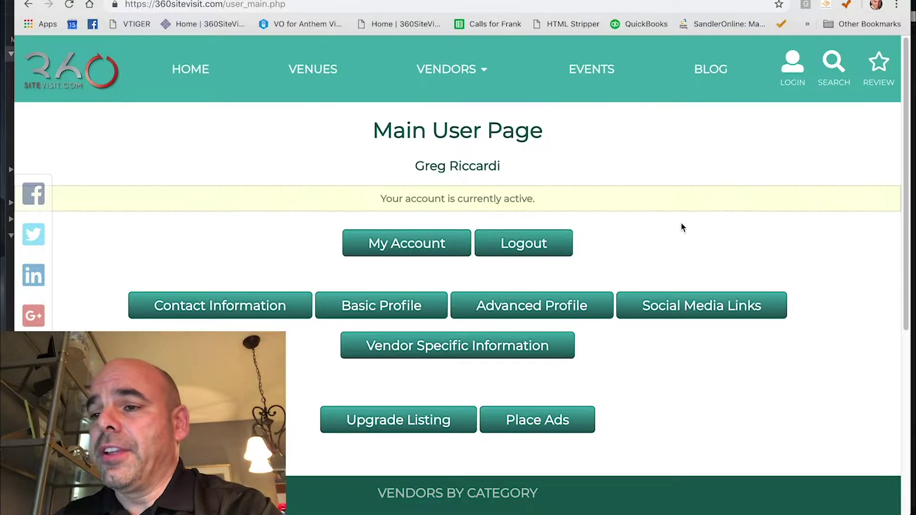
scroll(682, 228, "down", 3)
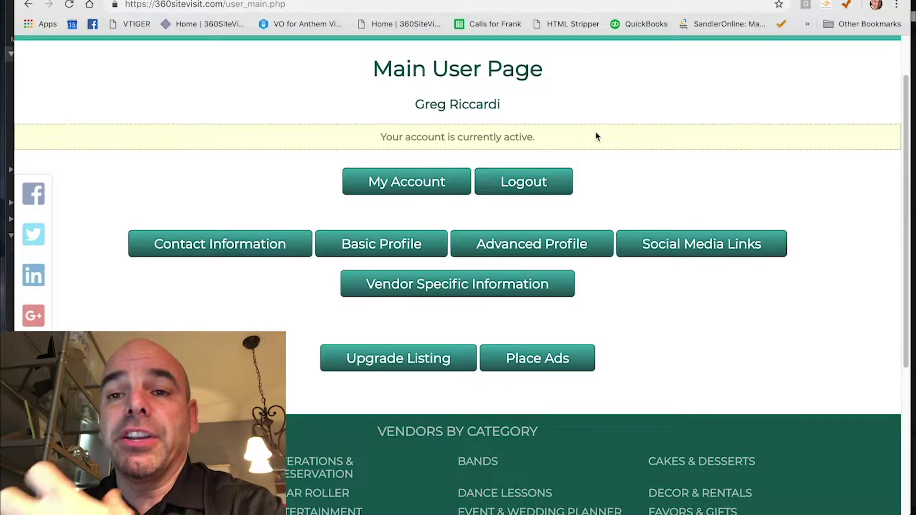
left_click(432, 191)
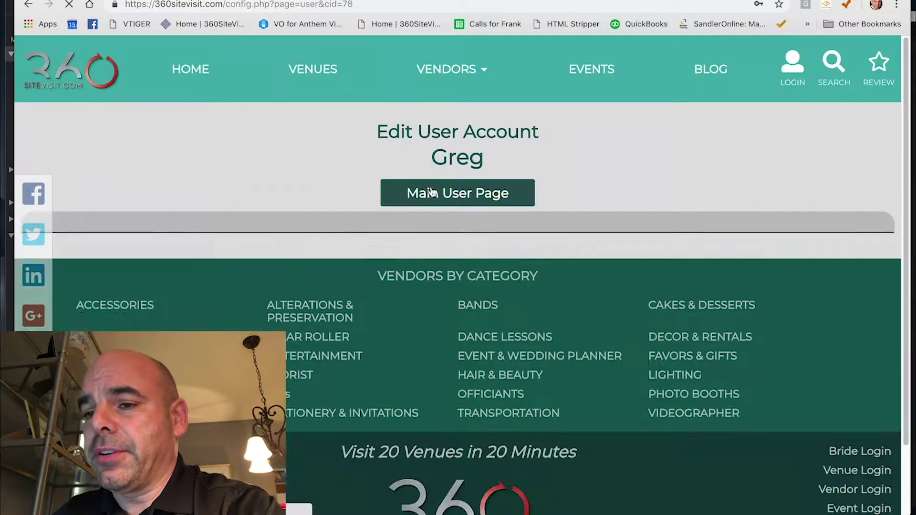
scroll(677, 183, "down", 3)
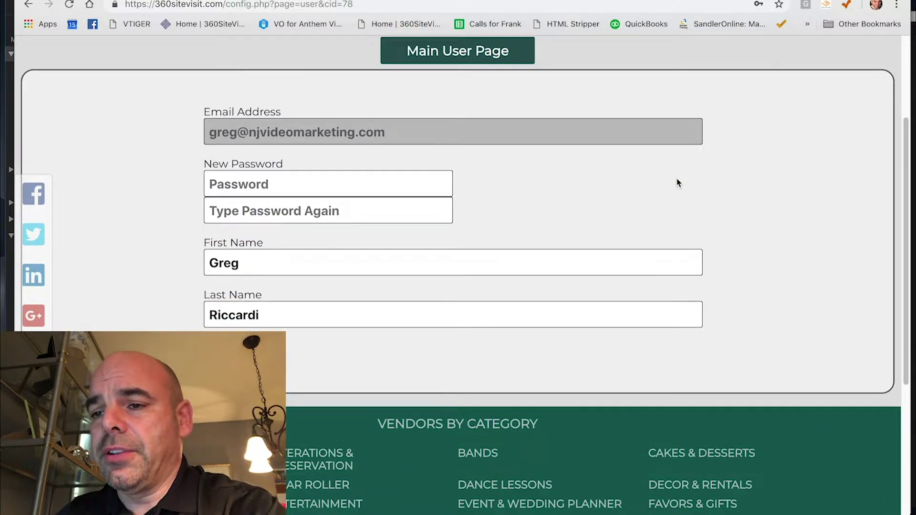
scroll(677, 180, "up", 3)
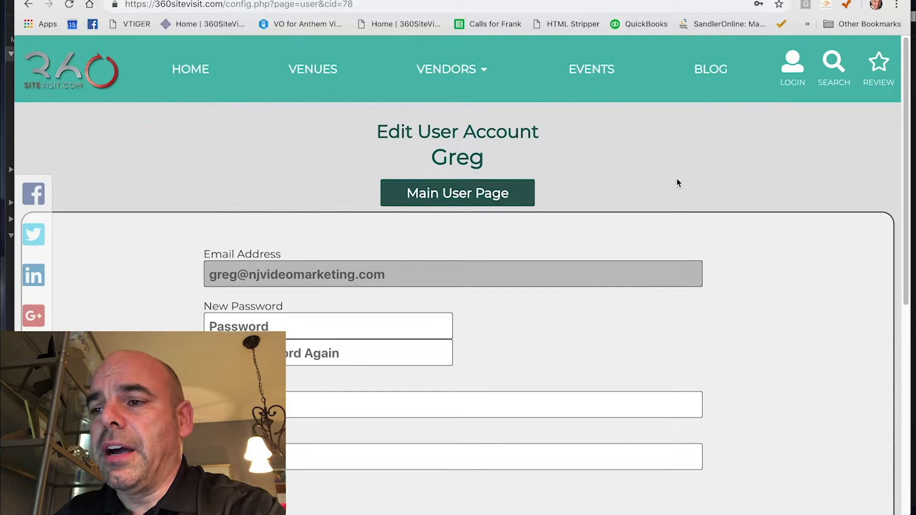
left_click(454, 198)
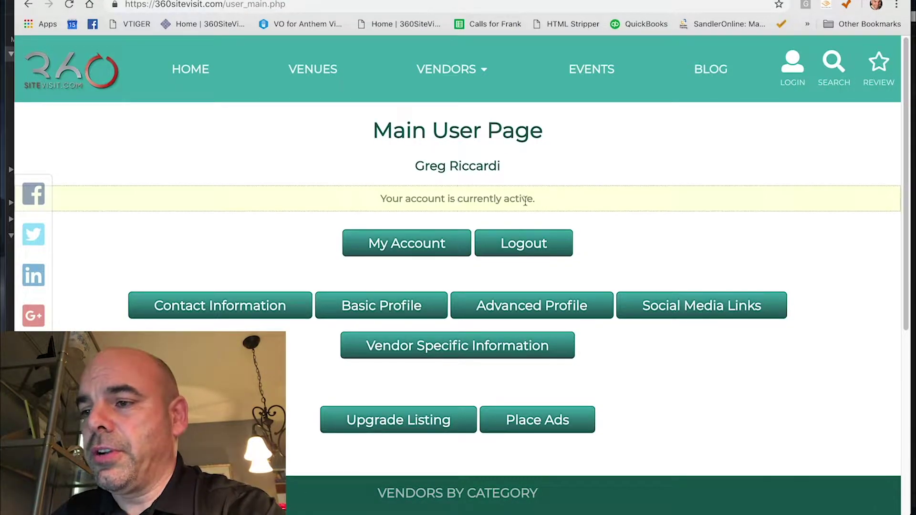
left_click(217, 315)
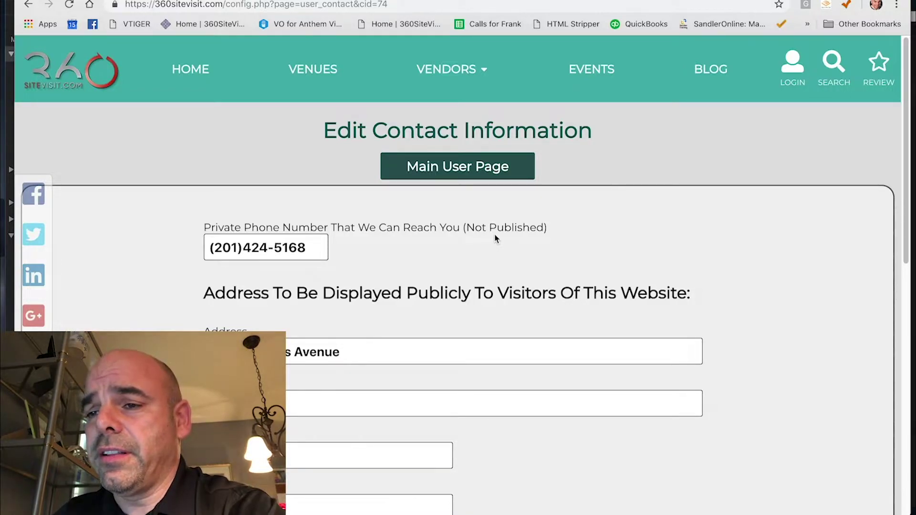
- Return to the Main User Page and open the Basic Profile editor
scroll(496, 238, "down", 3)
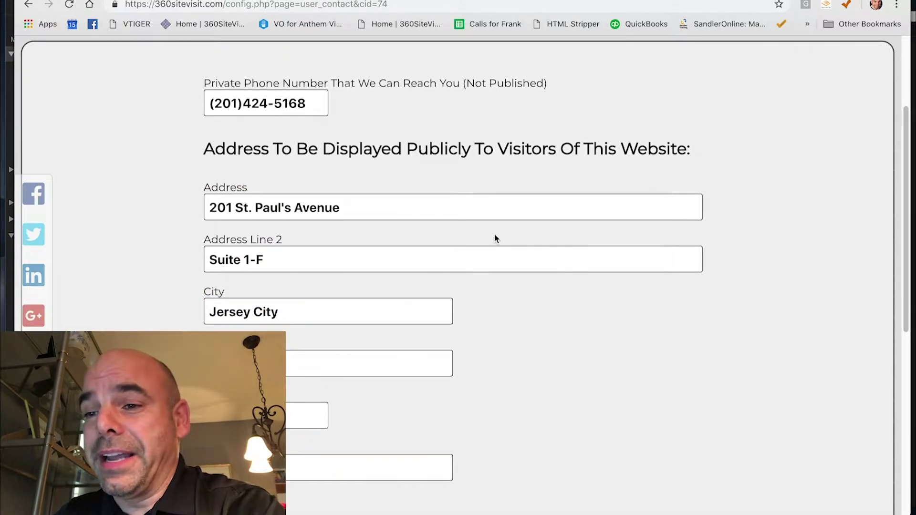
scroll(496, 238, "down", 3)
scroll(496, 238, "up", 4)
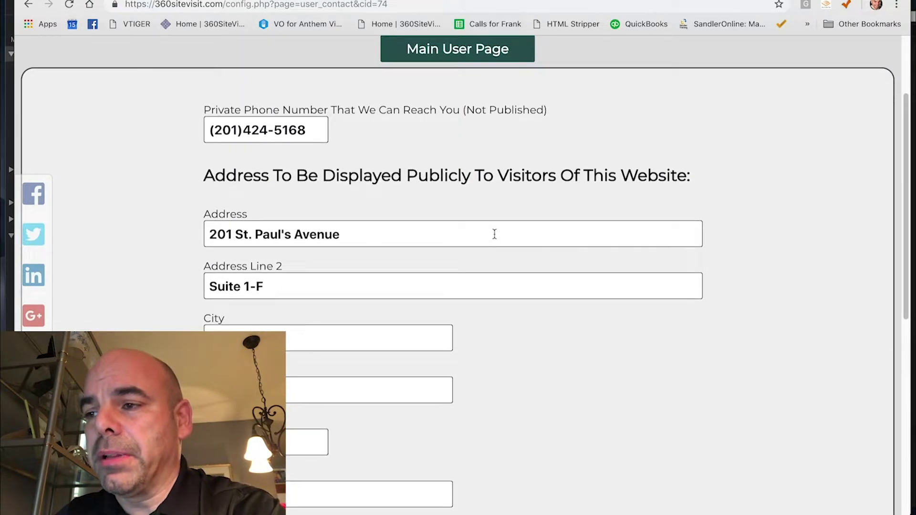
scroll(495, 234, "up", 3)
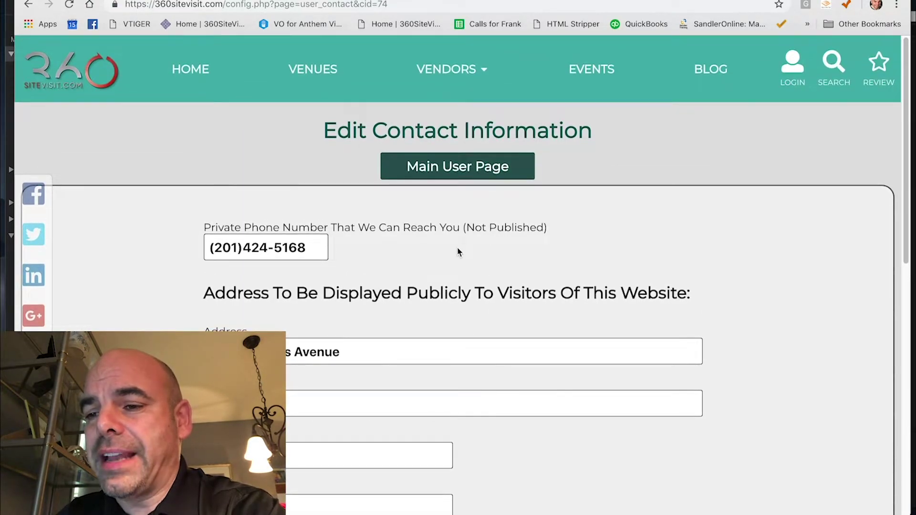
left_click(465, 168)
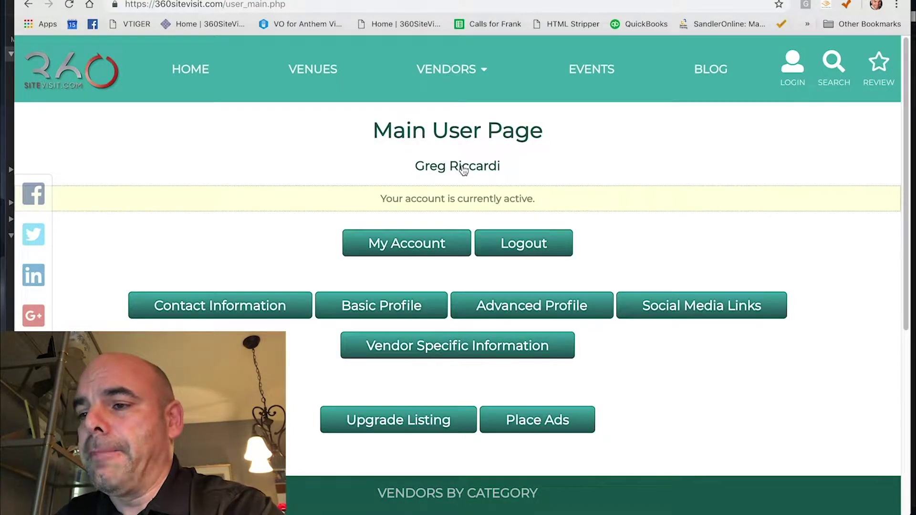
scroll(660, 190, "down", 1)
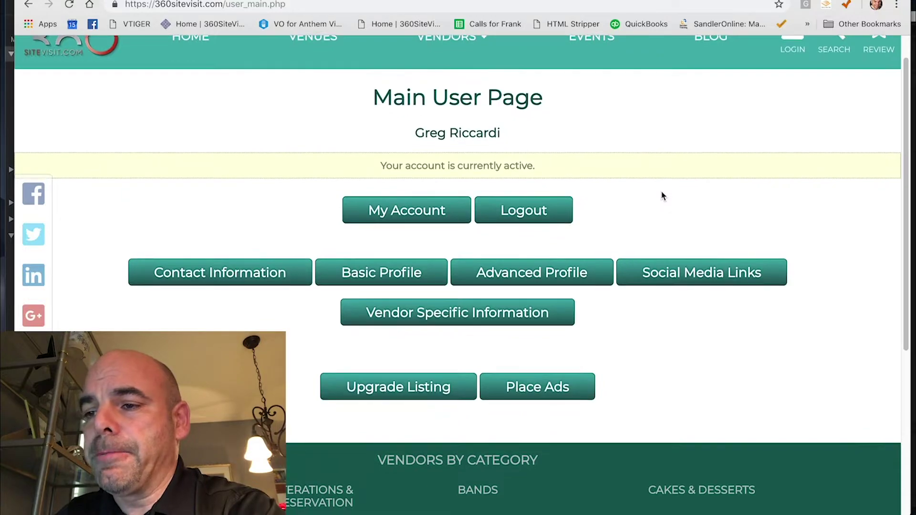
left_click(385, 273)
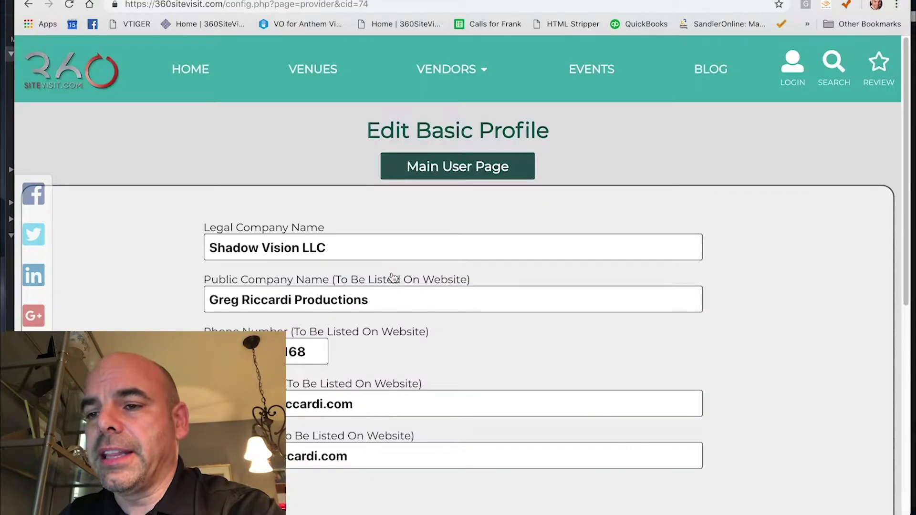
- Review and submit the Shadow Vision LLC basic profile, then go back to Main User Page
scroll(532, 236, "down", 2)
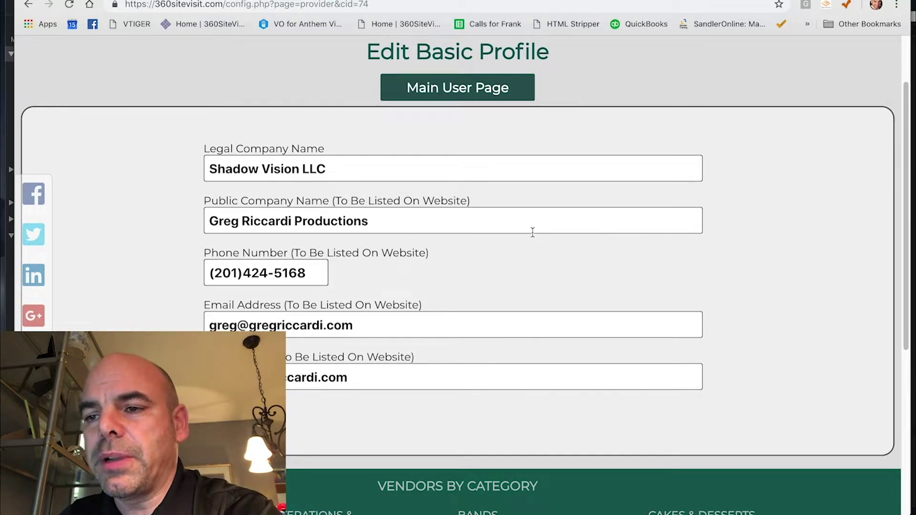
scroll(533, 233, "down", 1)
scroll(534, 237, "down", 1)
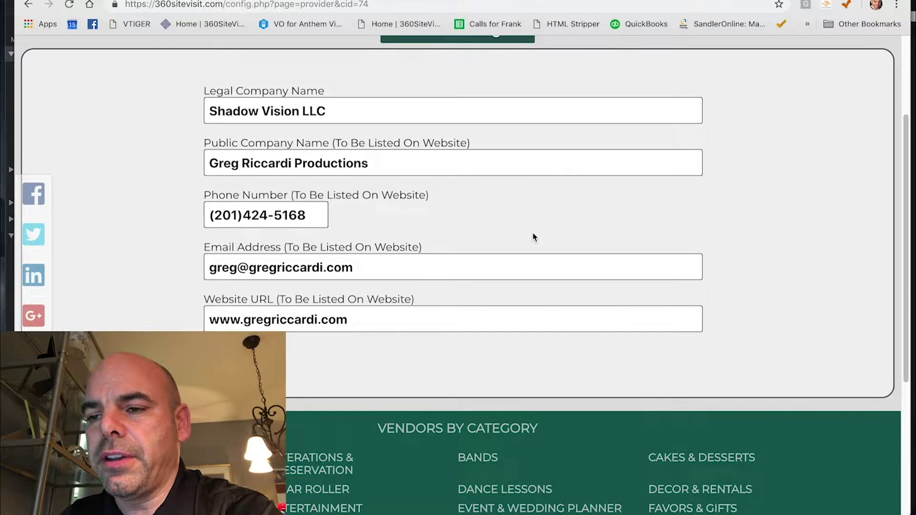
scroll(529, 252, "up", 1)
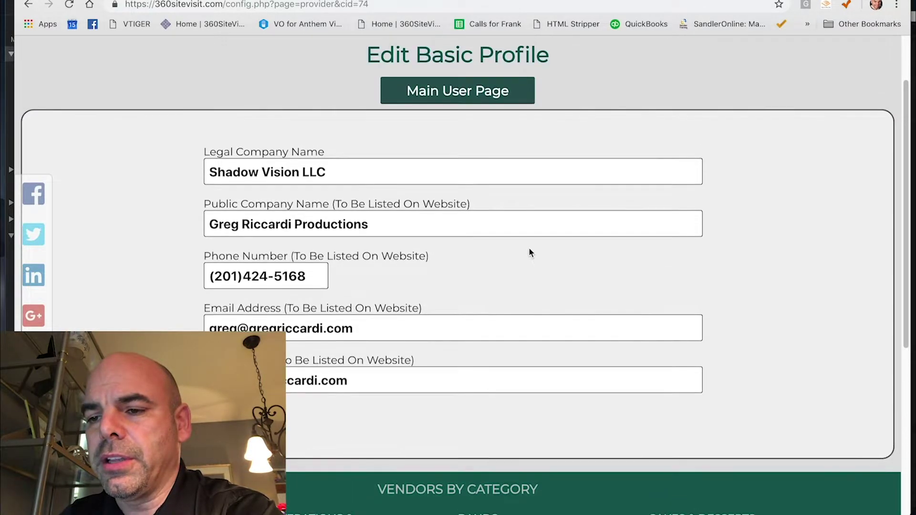
key("Return")
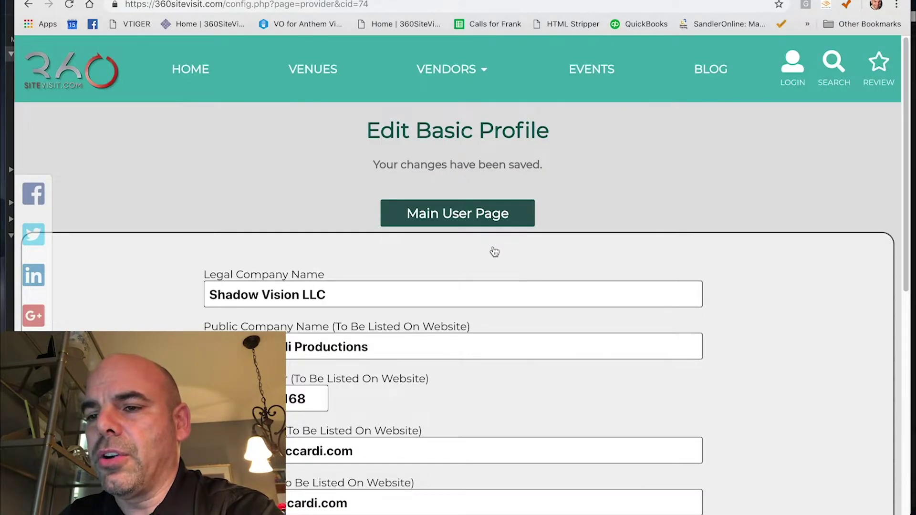
left_click(464, 218)
- Open the Advanced Profile and review its main photo, video links and description
left_click(521, 310)
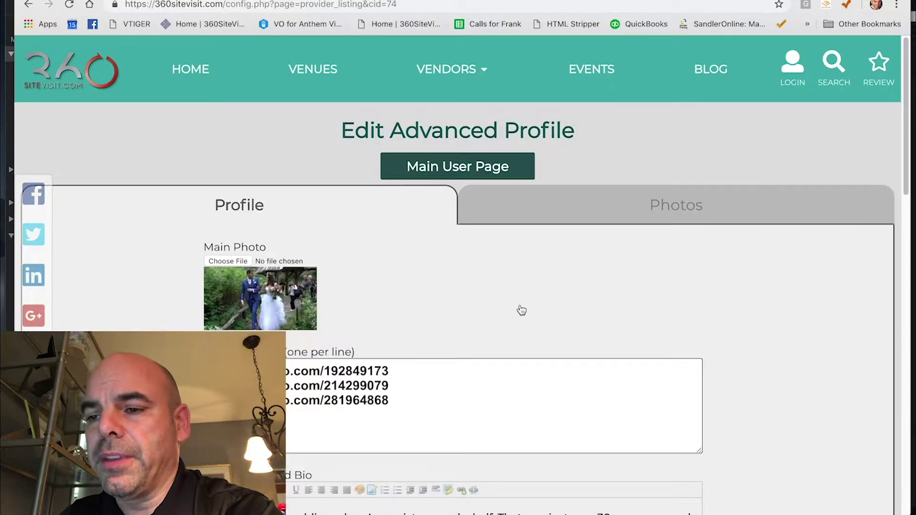
scroll(521, 310, "down", 2)
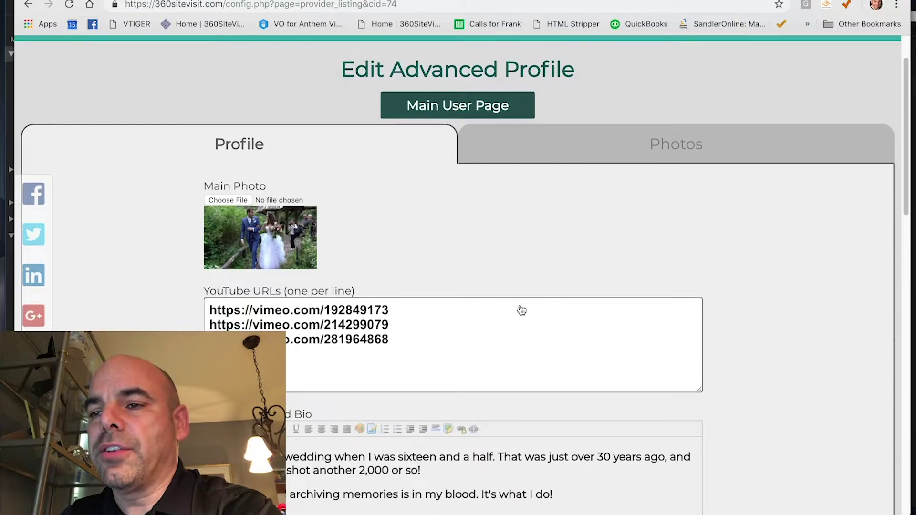
scroll(521, 310, "down", 3)
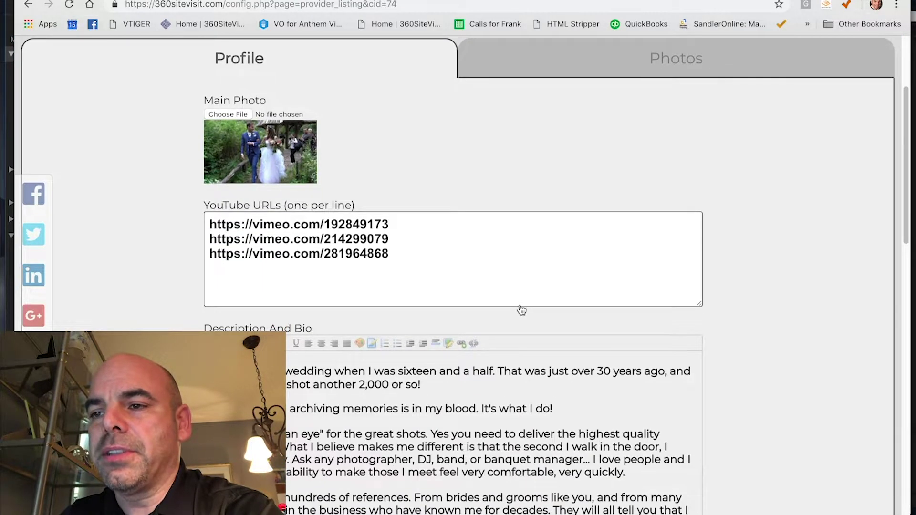
scroll(522, 310, "up", 4)
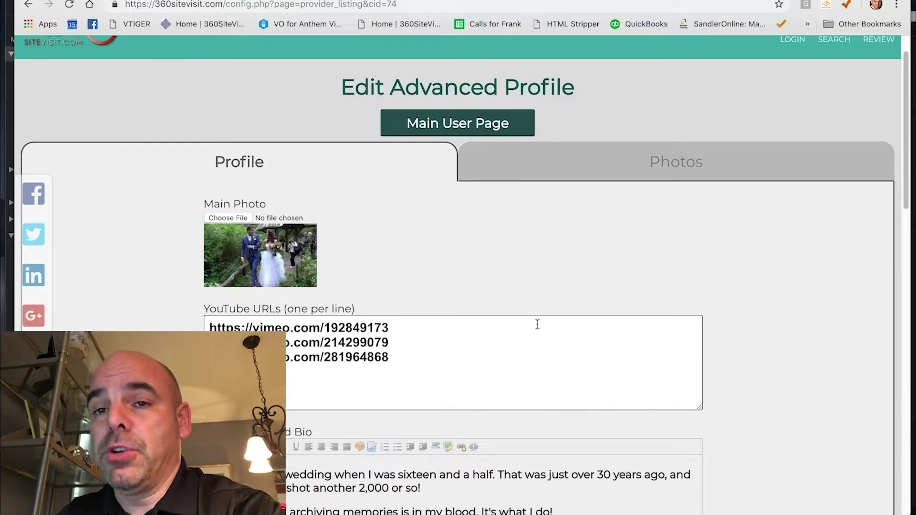
left_click(685, 177)
- Drag the bride video from row 15 to position 14, then start Upload Multiple Files
scroll(780, 253, "down", 5)
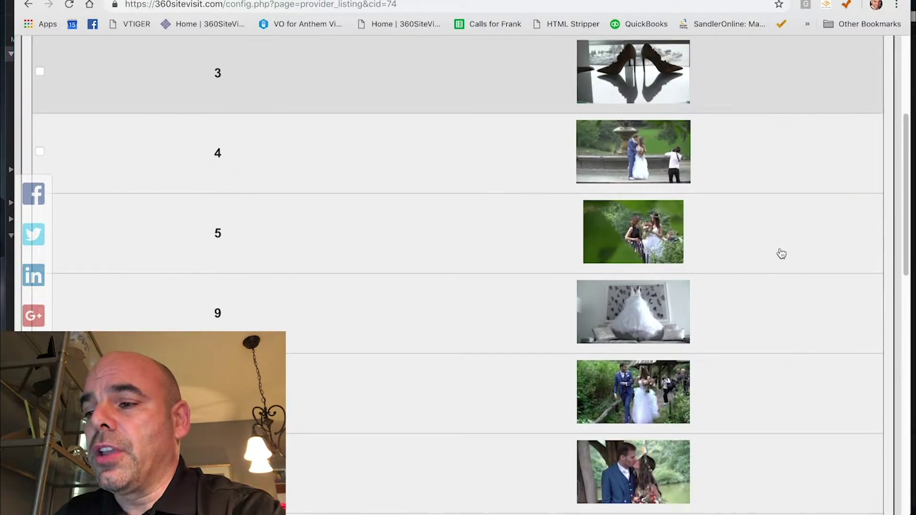
scroll(782, 254, "down", 2)
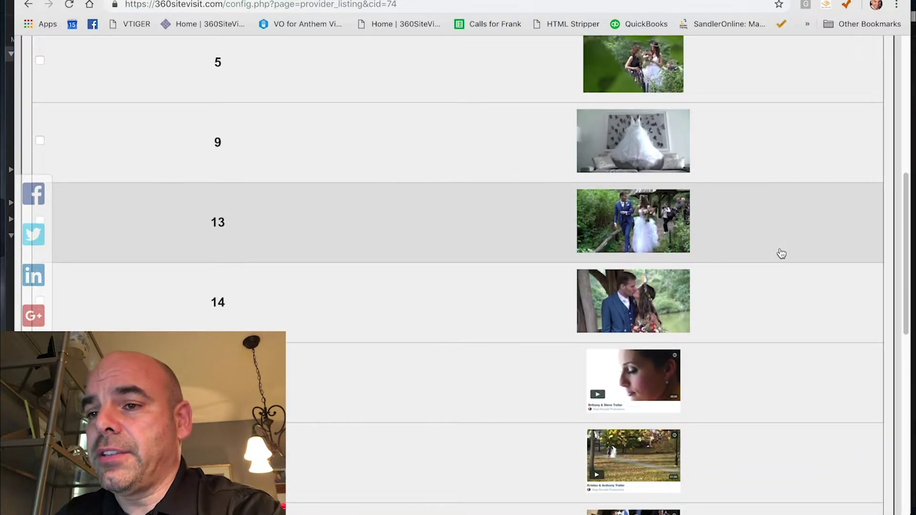
scroll(785, 194, "down", 3)
left_click_drag(530, 241, 507, 293)
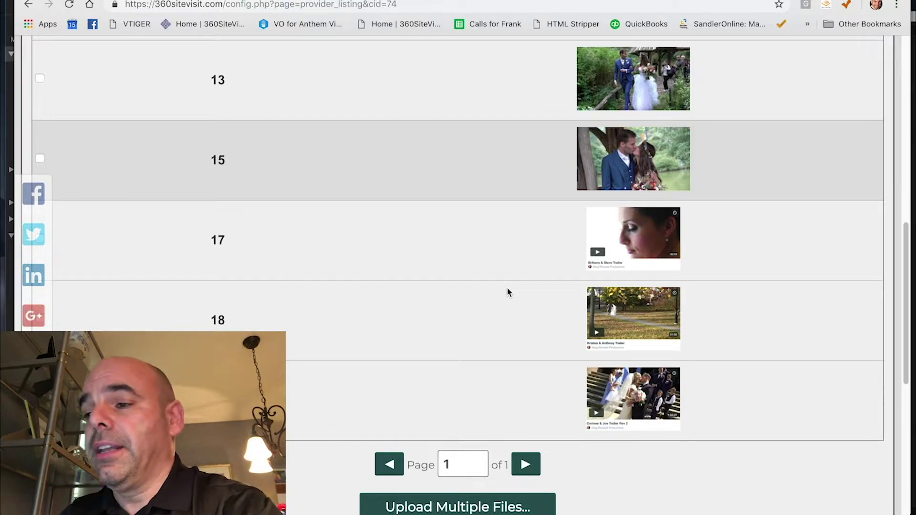
scroll(508, 291, "down", 3)
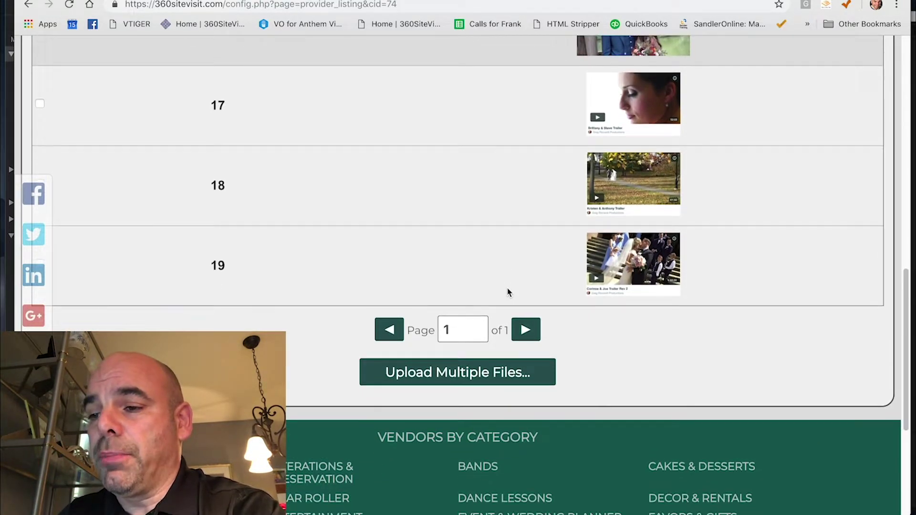
left_click(442, 372)
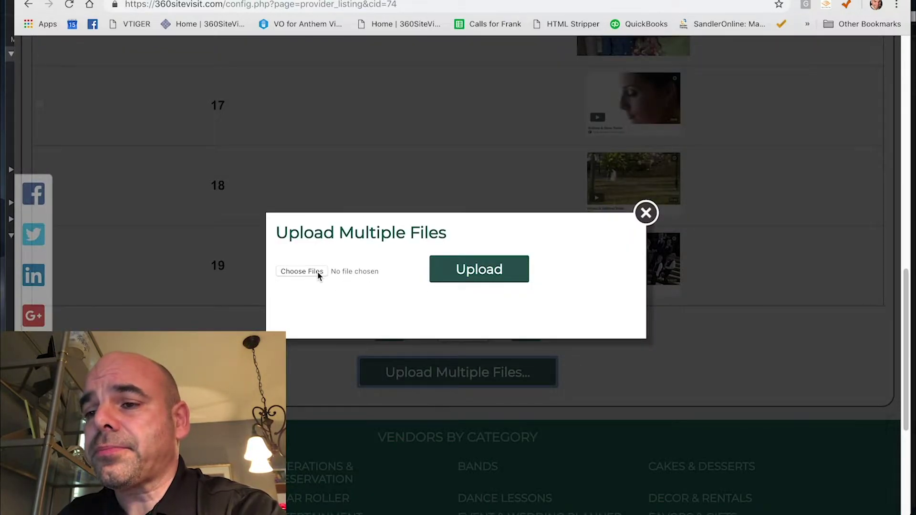
- Select IMG_3783.HEIC through IMG_3585.HEIC, then close the upload dialog without uploading
left_click(302, 272)
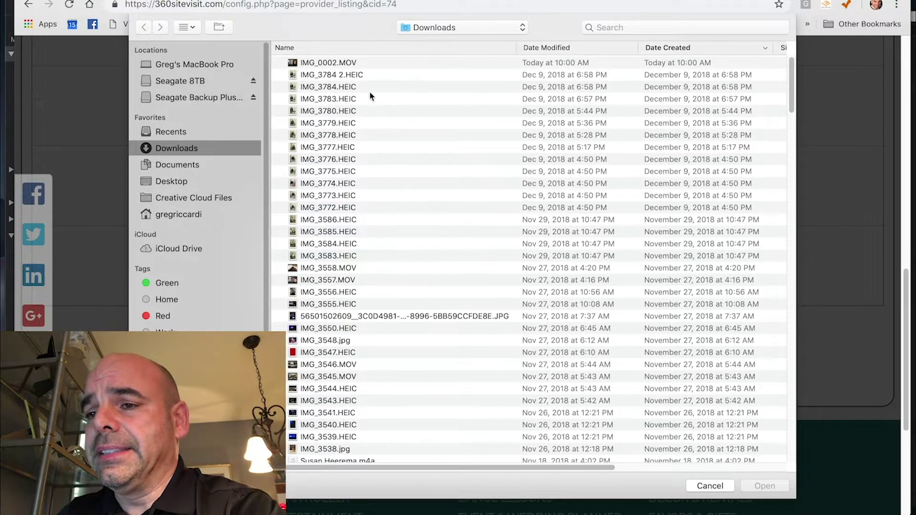
left_click(347, 98)
left_click(343, 232, "shift")
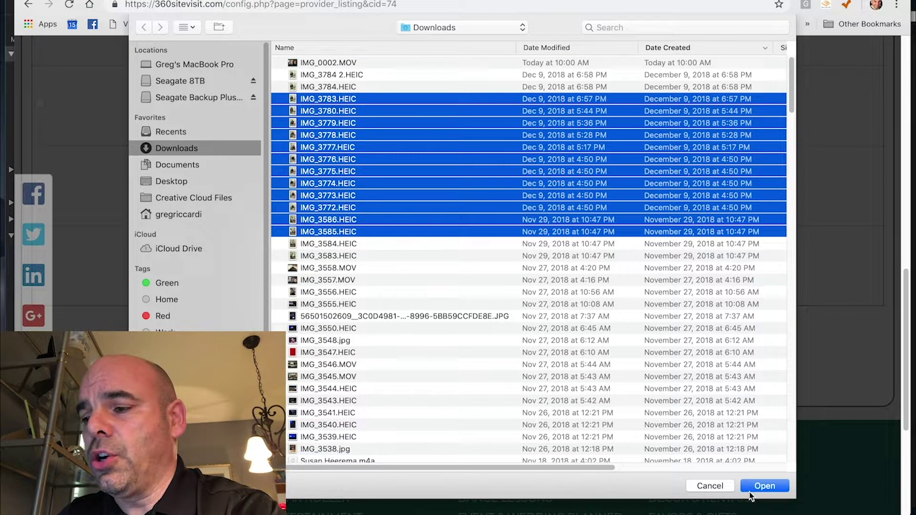
left_click(710, 487)
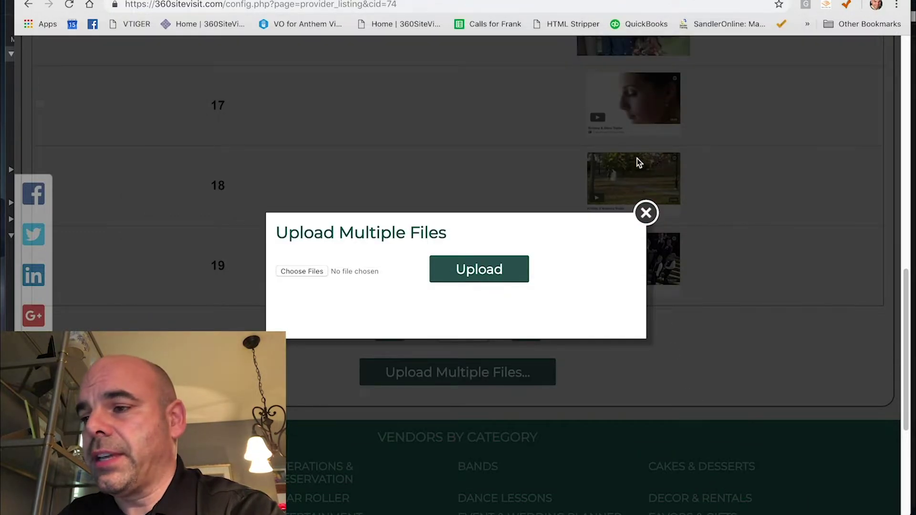
left_click(647, 214)
scroll(497, 172, "up", 10)
scroll(496, 172, "up", 5)
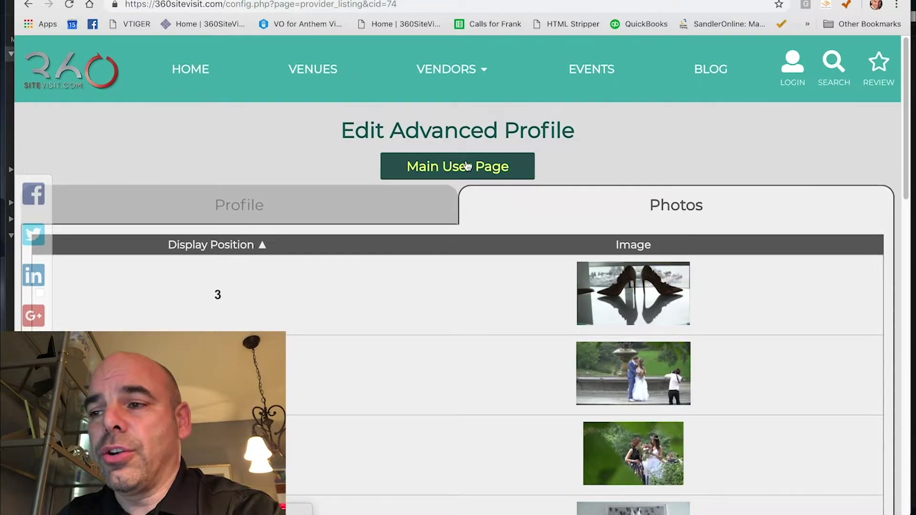
- View the empty Social Media Links URL fields, then go back to the Main User Page
left_click(468, 166)
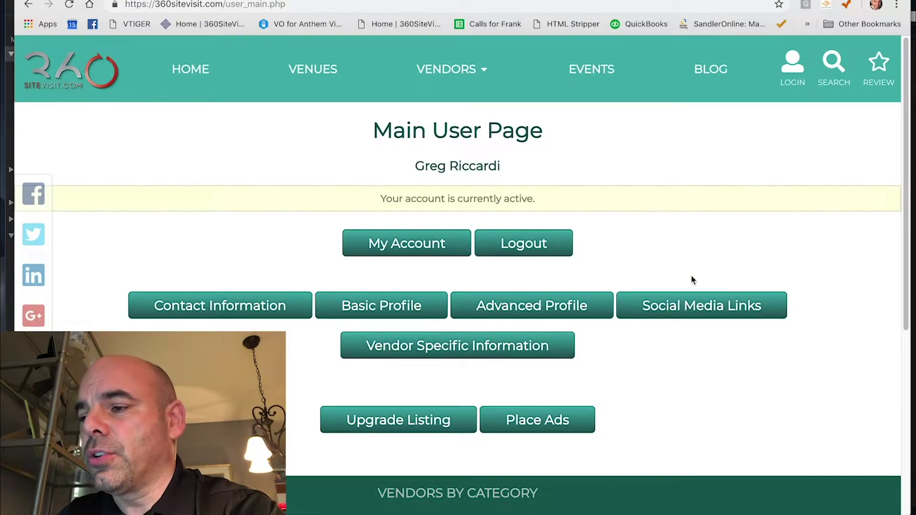
left_click(700, 309)
scroll(700, 309, "down", 5)
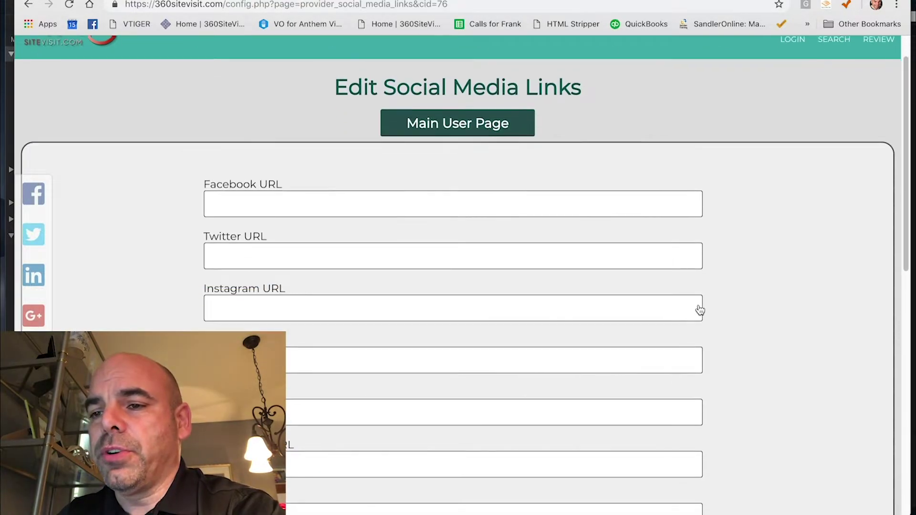
scroll(700, 310, "down", 3)
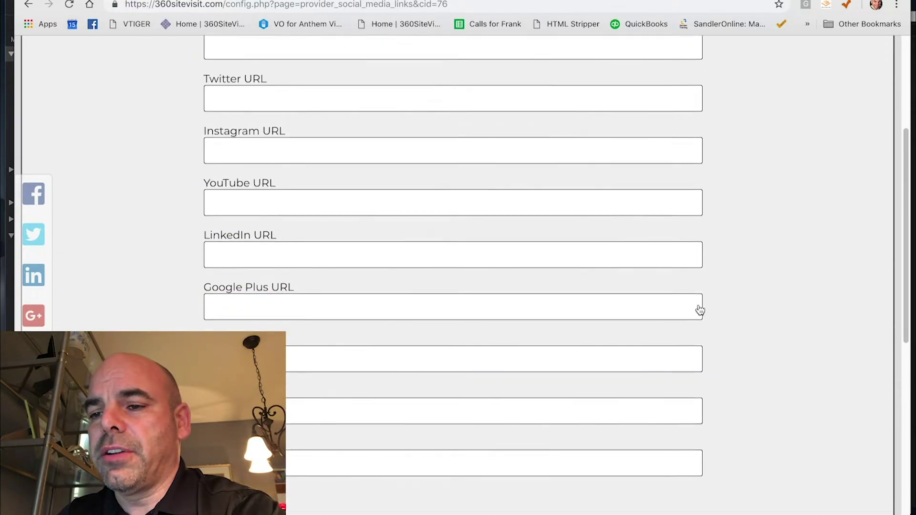
scroll(700, 310, "up", 6)
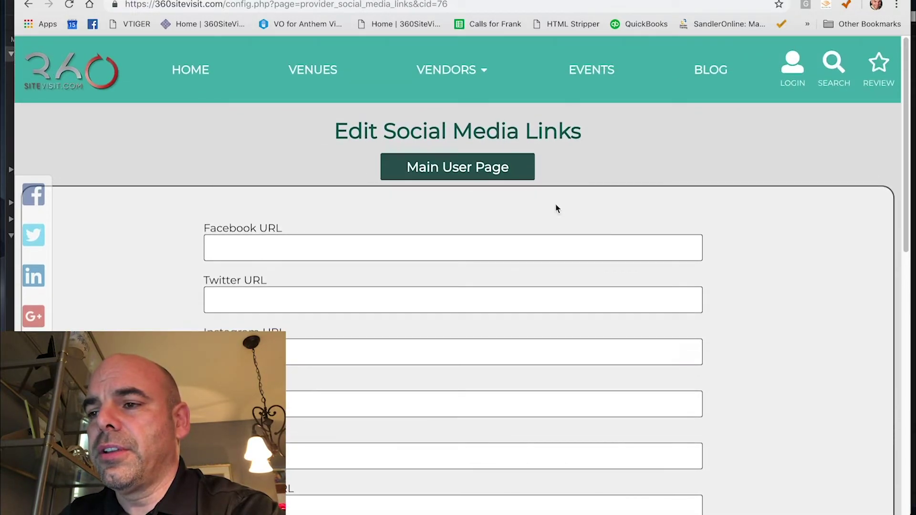
left_click(476, 170)
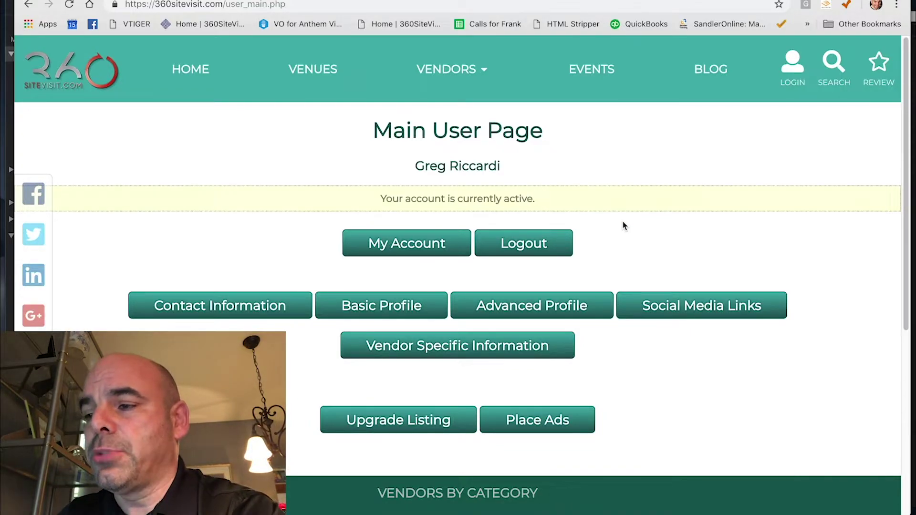
scroll(623, 222, "down", 2)
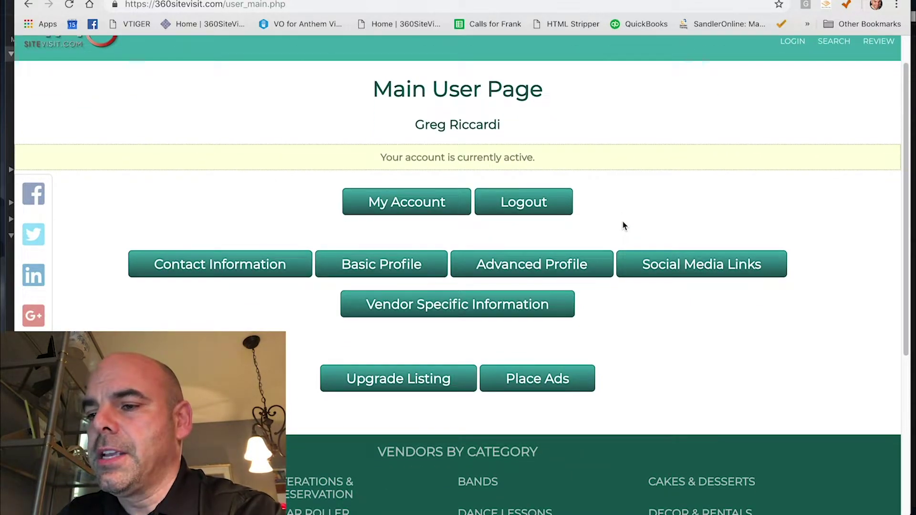
- Open Vendor Specific Information and browse Category #1, leaving it set to VIDEOGRAPHER
left_click(452, 310)
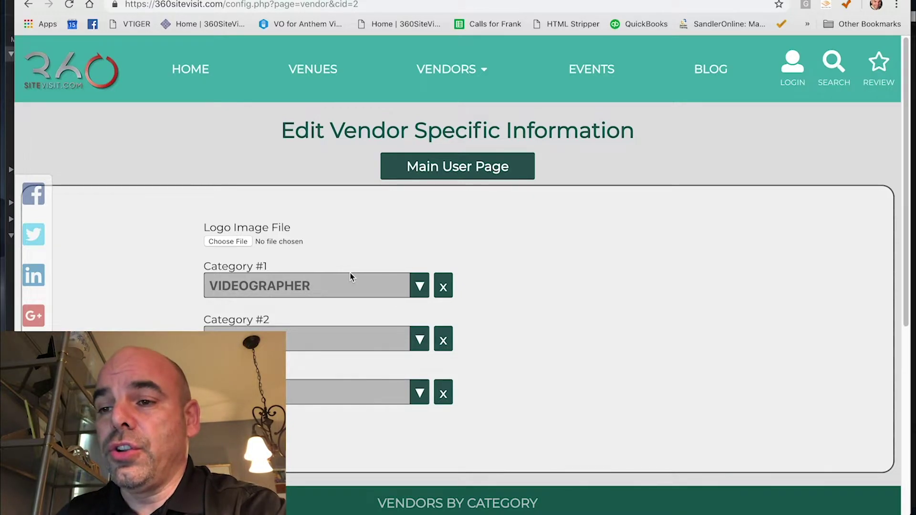
left_click(418, 286)
scroll(382, 334, "down", 1)
scroll(384, 336, "up", 1)
scroll(384, 336, "down", 1)
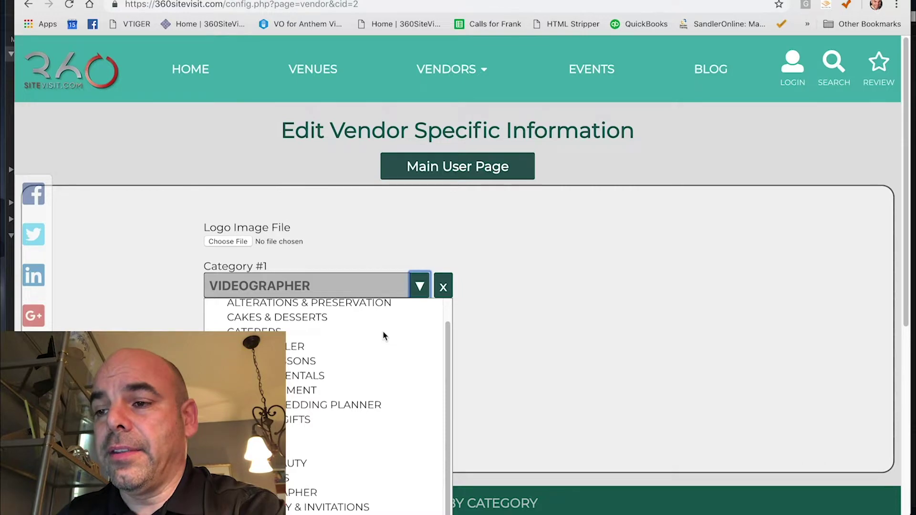
left_click(420, 286)
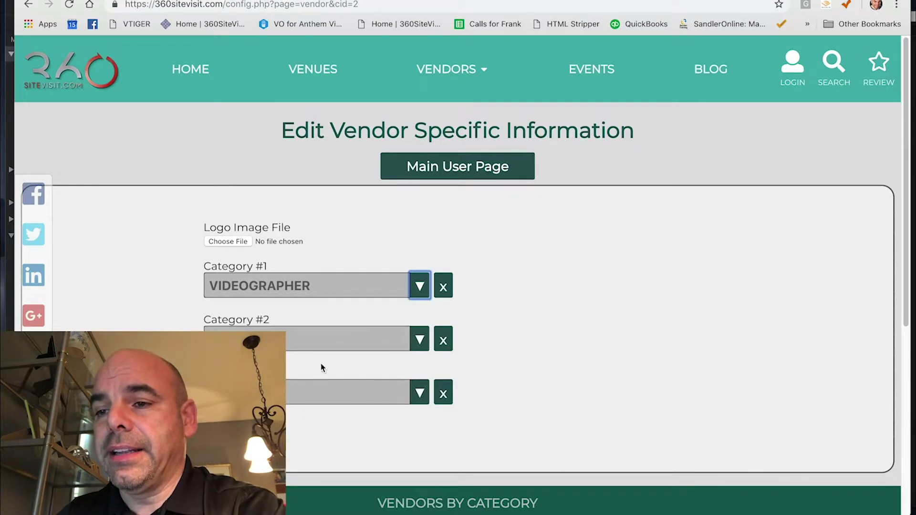
left_click(237, 226)
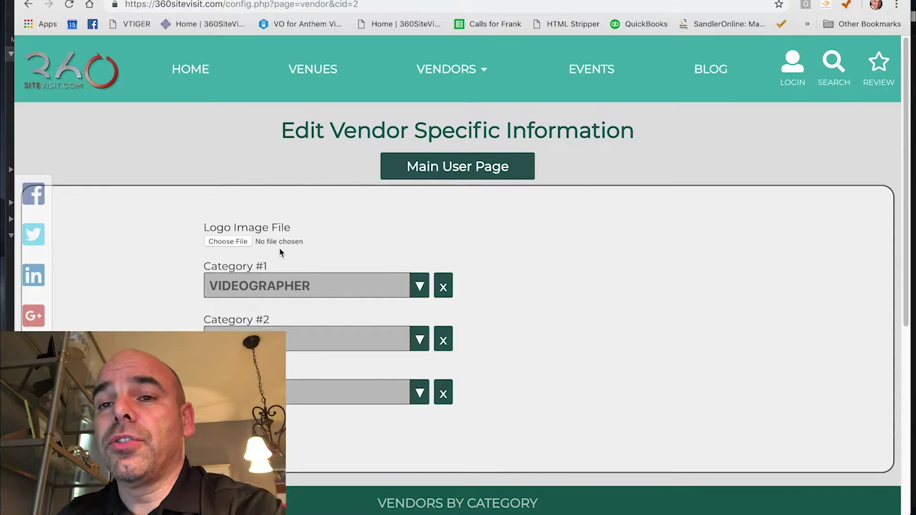